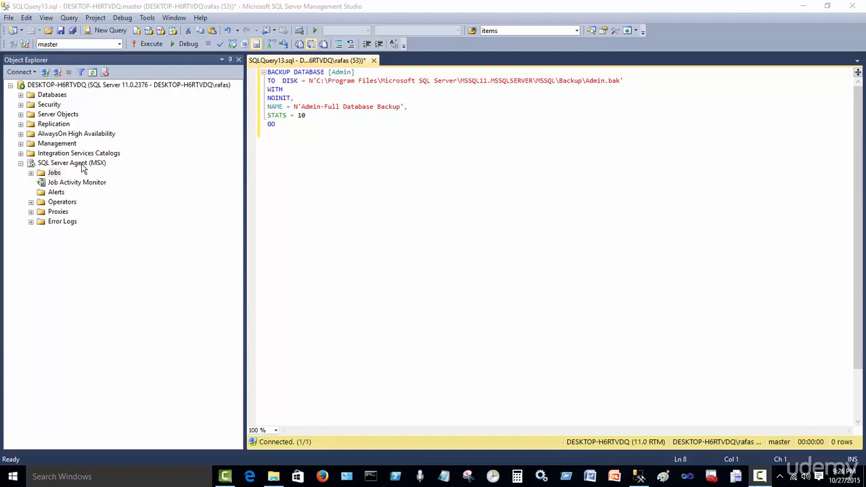
# Step: Create a SQL Server Agent job named Full Admin Backup and add a Transact-SQL script (T-SQL) step with the same name
pyautogui.rightClick(57, 175)
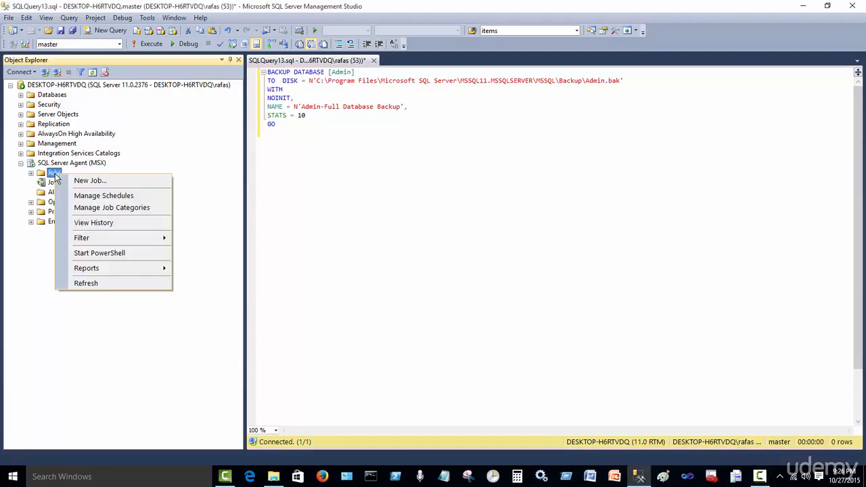
pyautogui.click(88, 181)
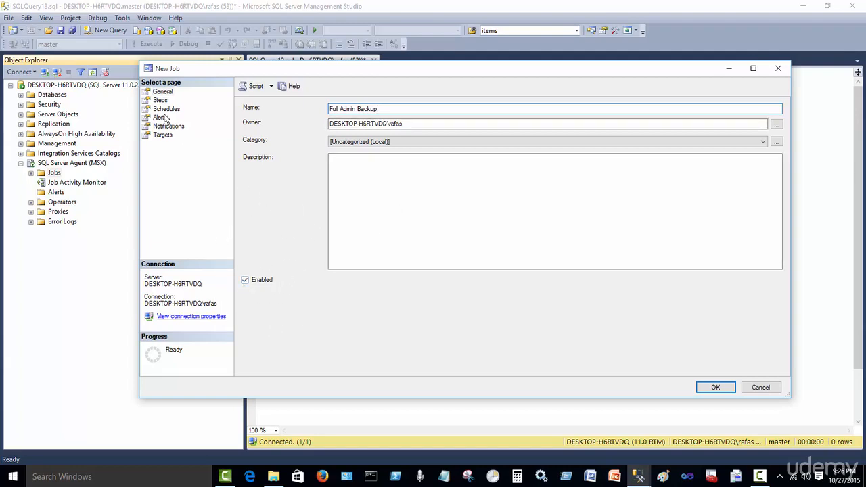
pyautogui.click(161, 100)
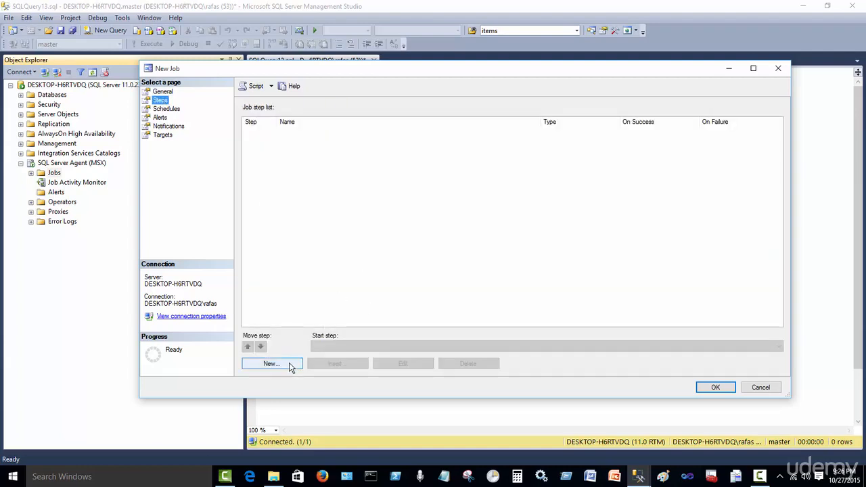
pyautogui.click(271, 364)
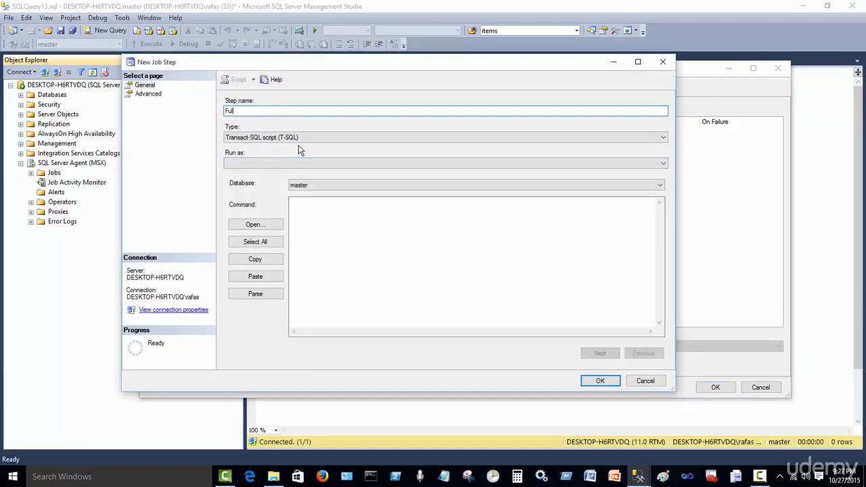
pyautogui.write('Full Admin ')
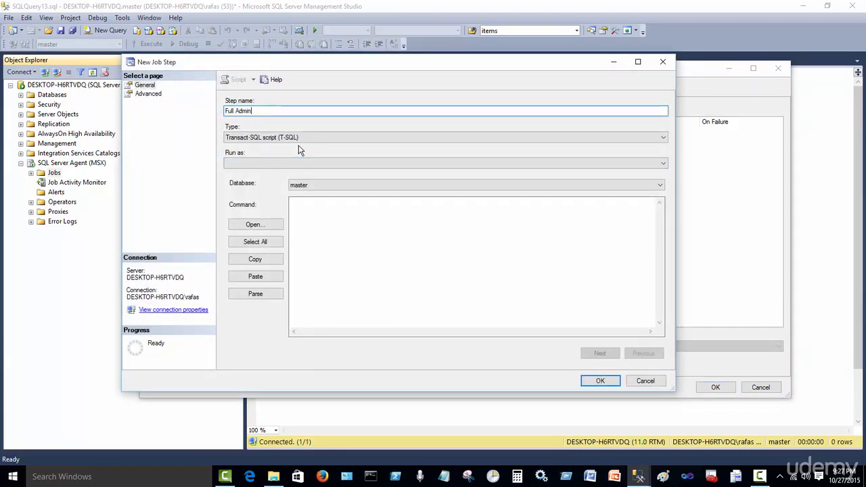
pyautogui.write('Backup')
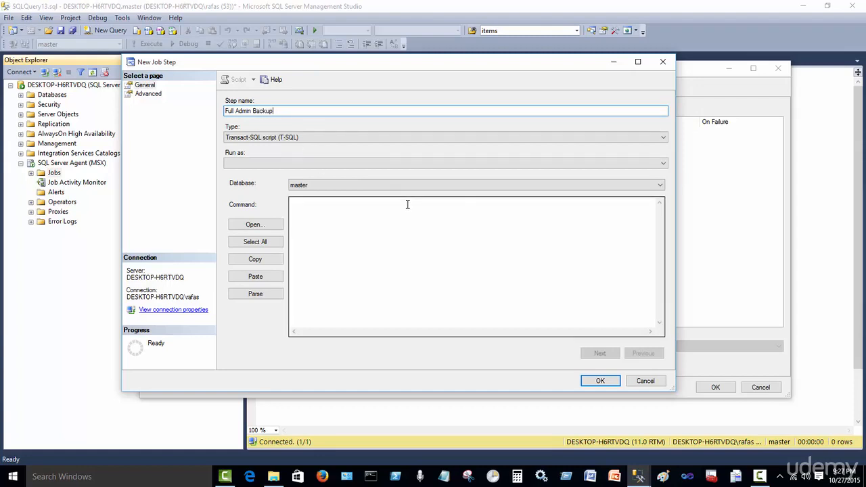
pyautogui.click(663, 137)
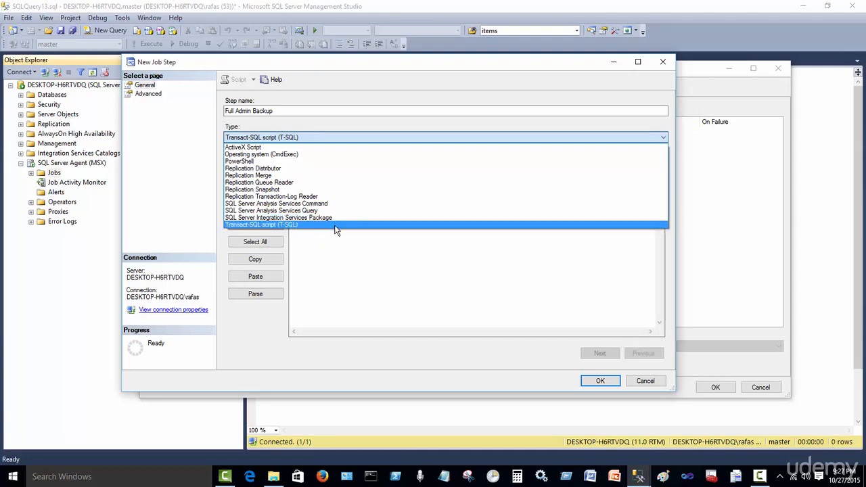
pyautogui.click(291, 139)
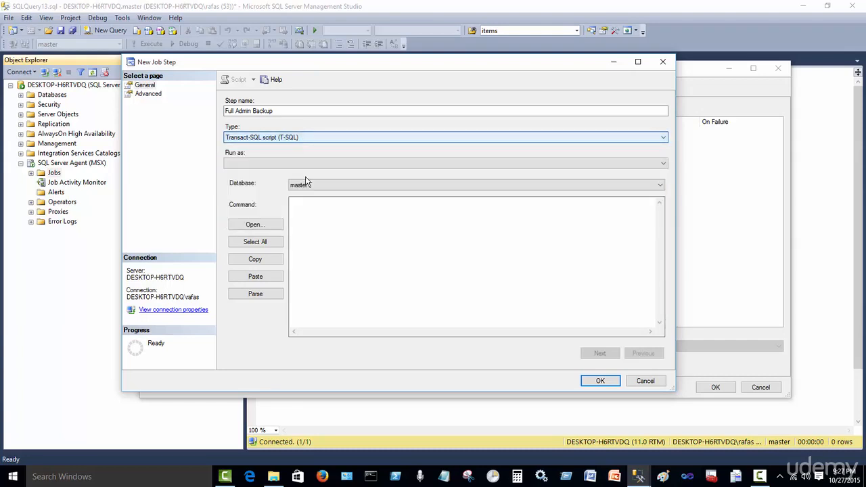
# Step: Copy the entire Admin backup script from the query window into the job step's command
pyautogui.click(323, 223)
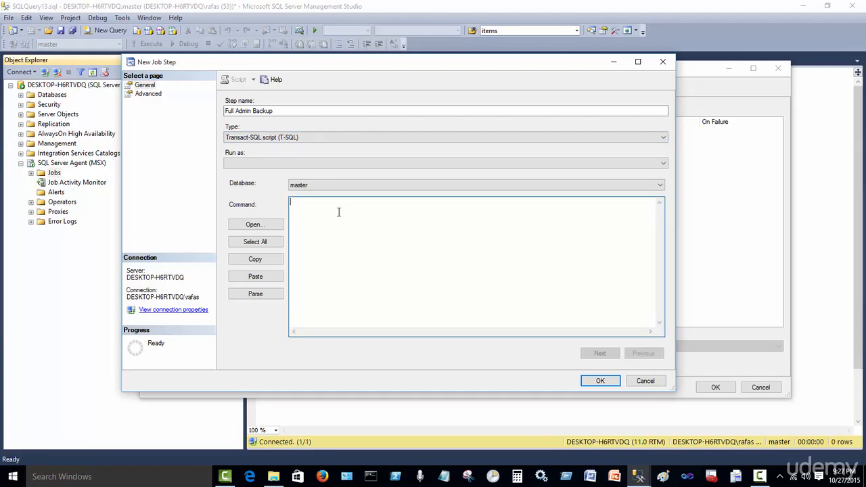
pyautogui.click(424, 409)
pyautogui.moveTo(315, 151); pyautogui.dragTo(250, 65)
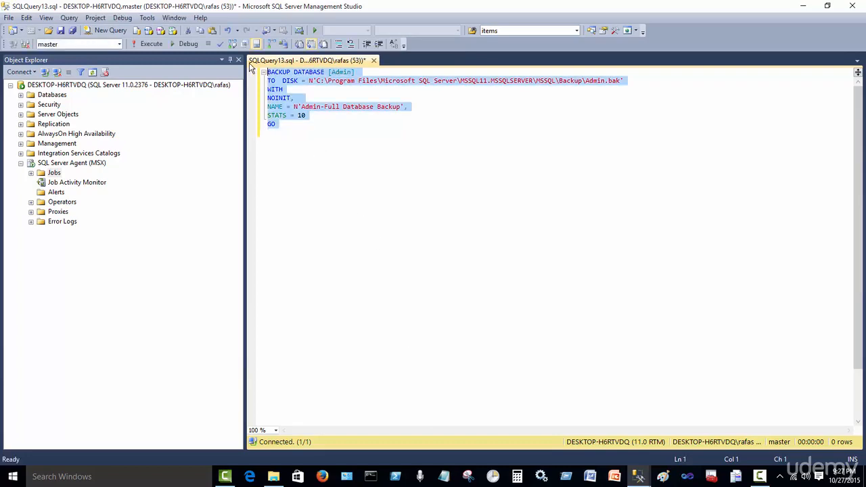
pyautogui.rightClick(282, 91)
pyautogui.click(320, 111)
pyautogui.moveTo(640, 477)
pyautogui.click(638, 441)
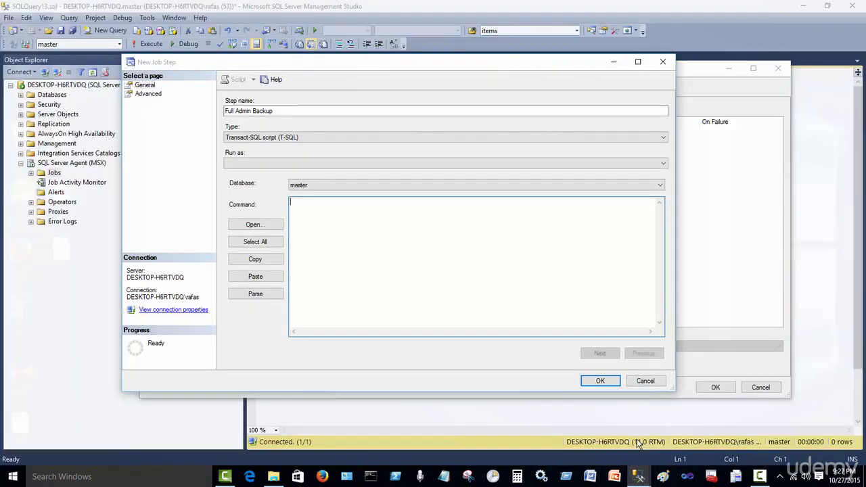
pyautogui.rightClick(317, 215)
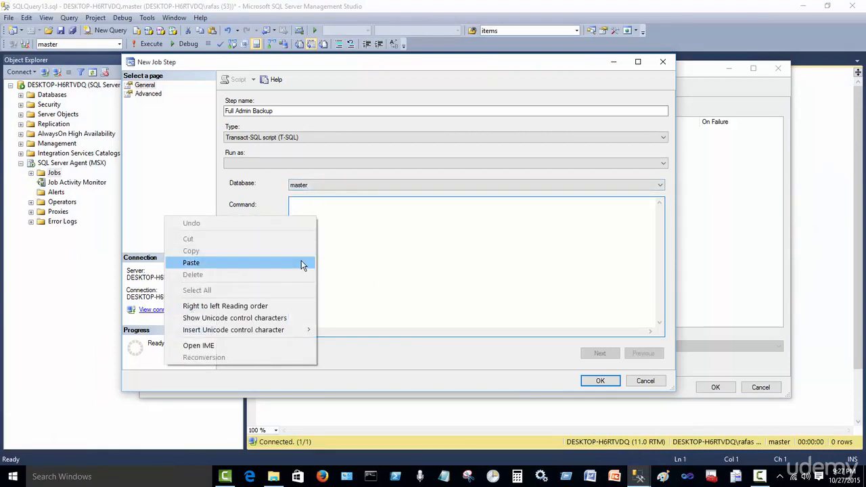
pyautogui.click(302, 262)
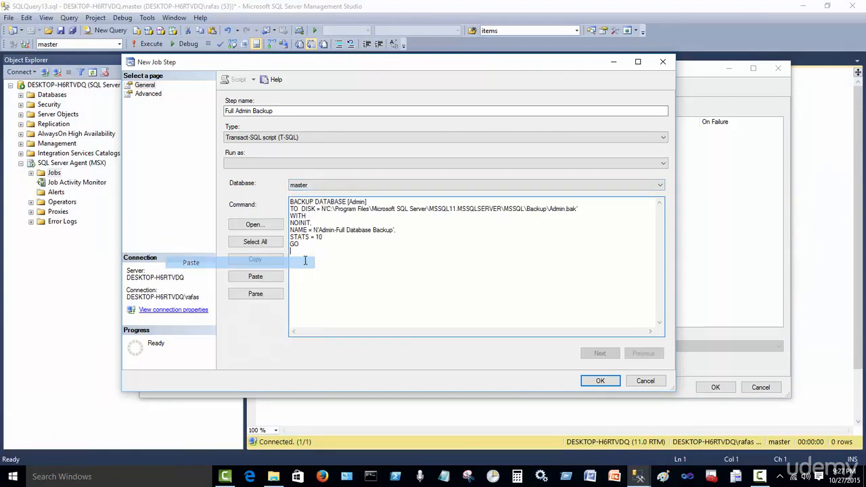
pyautogui.click(313, 187)
pyautogui.click(318, 194)
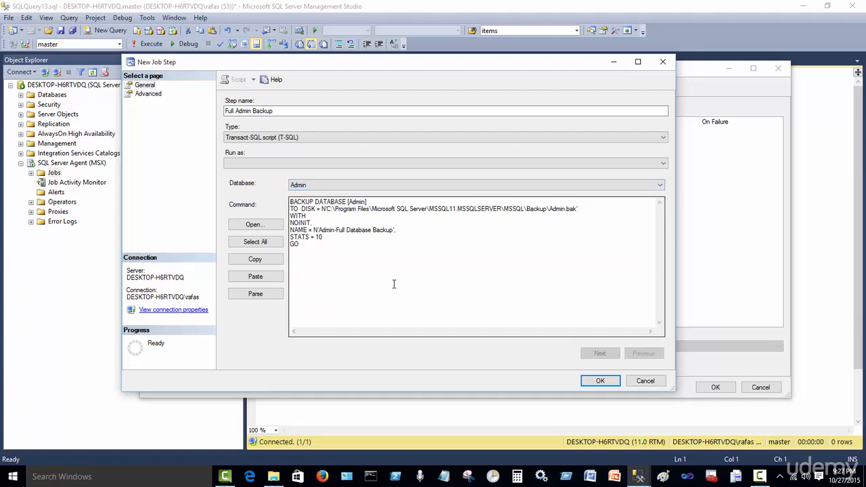
pyautogui.click(325, 187)
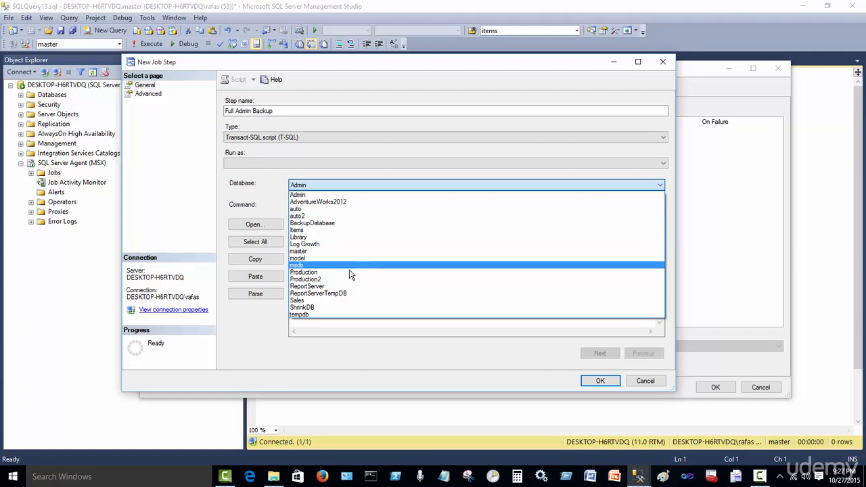
pyautogui.click(341, 251)
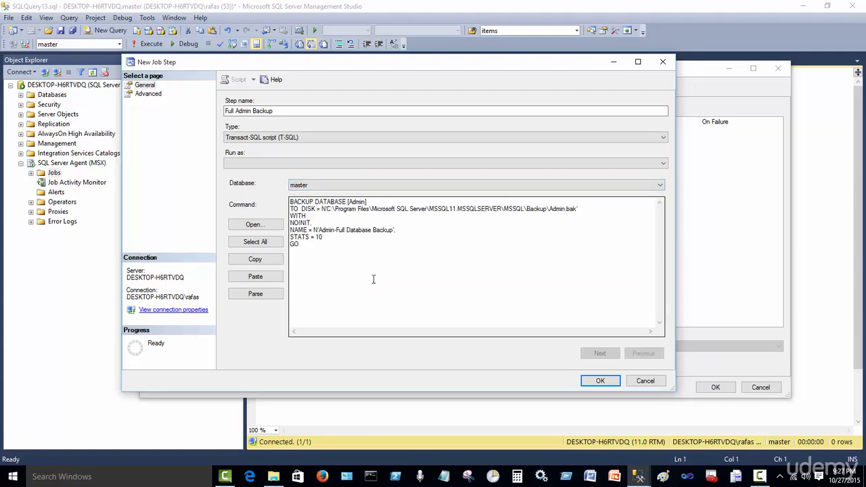
# Step: Parse the job step's backup command to check its syntax
pyautogui.click(257, 294)
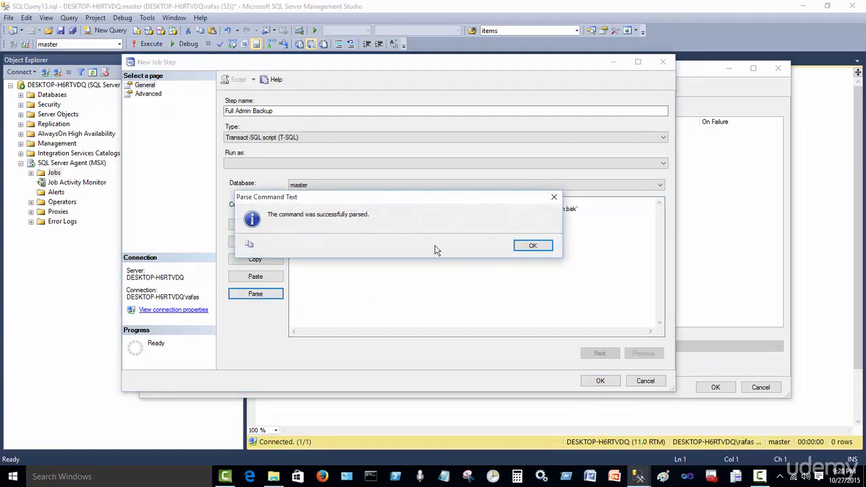
pyautogui.click(522, 247)
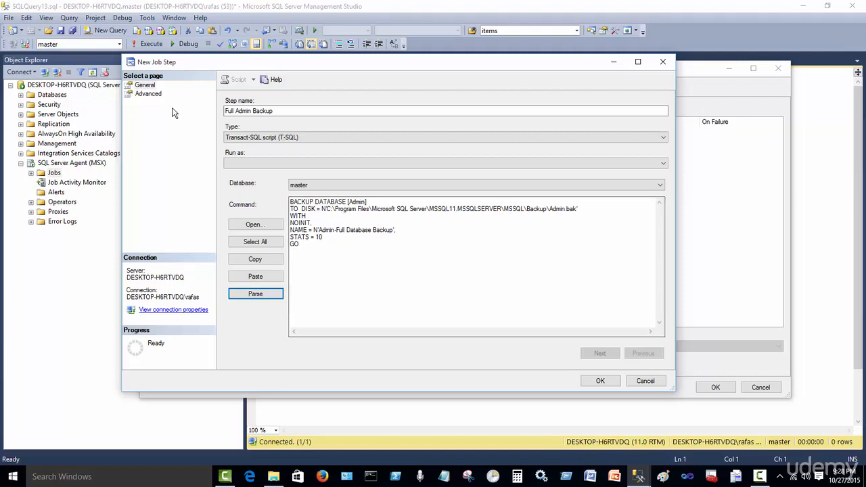
# Step: Keep "Go to the next step" on success and "Quit the job reporting failure" on failure, and save the job step
pyautogui.click(150, 93)
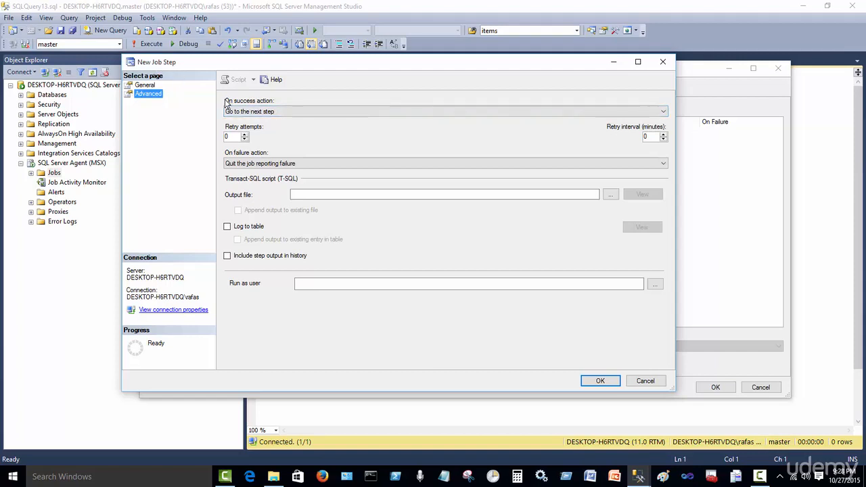
pyautogui.click(289, 112)
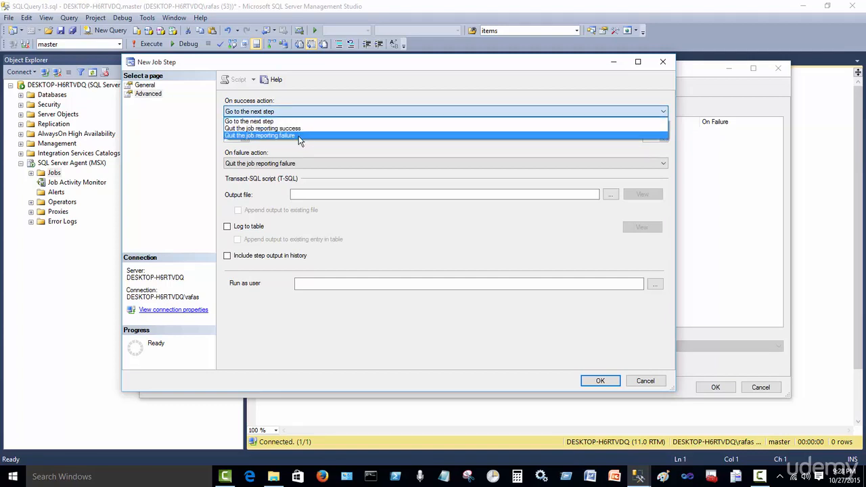
pyautogui.click(298, 105)
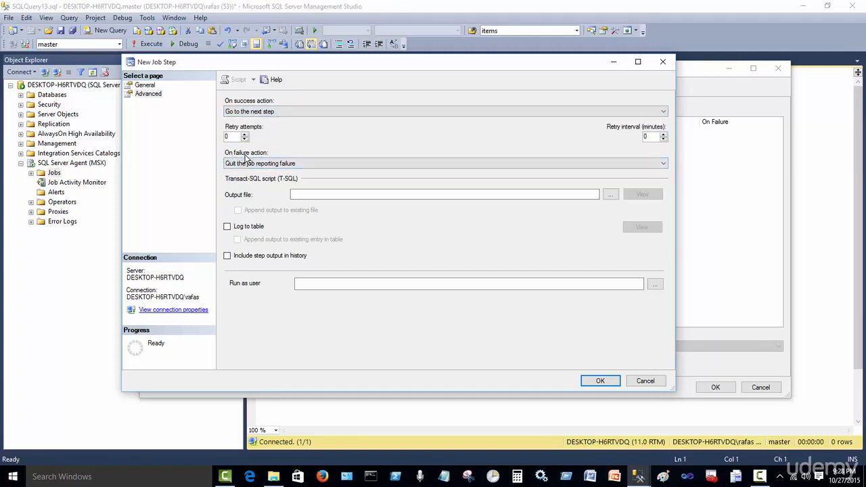
pyautogui.click(285, 166)
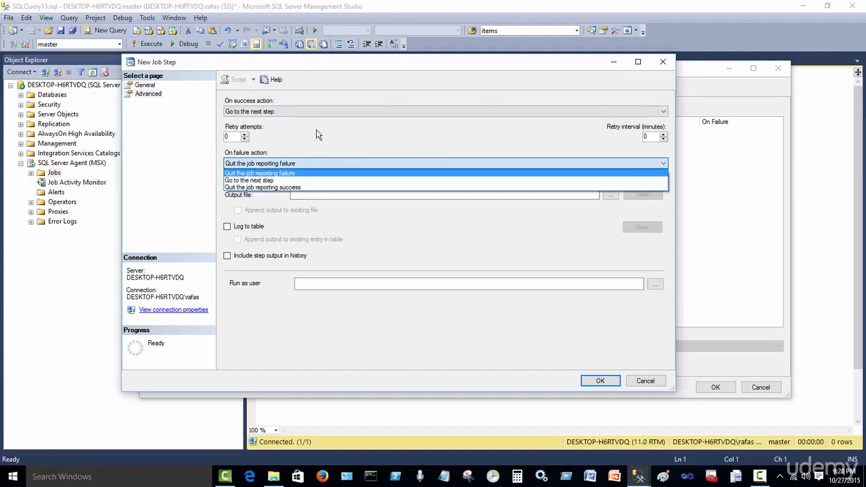
pyautogui.click(291, 173)
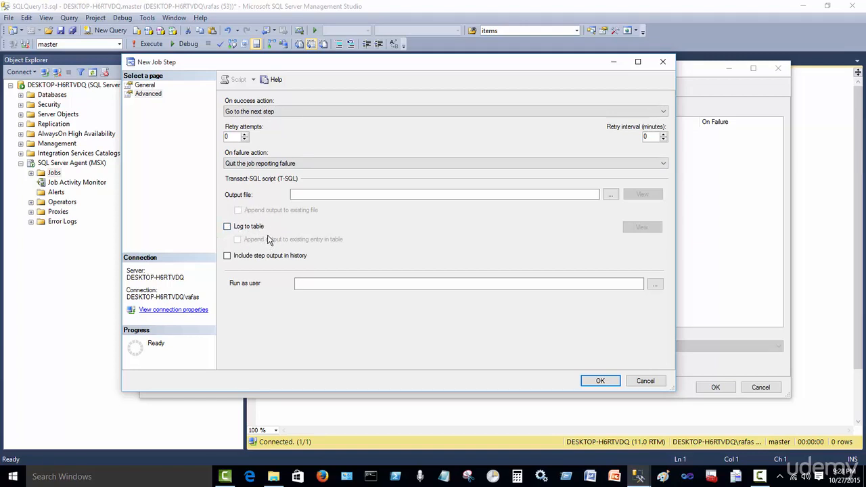
pyautogui.click(599, 382)
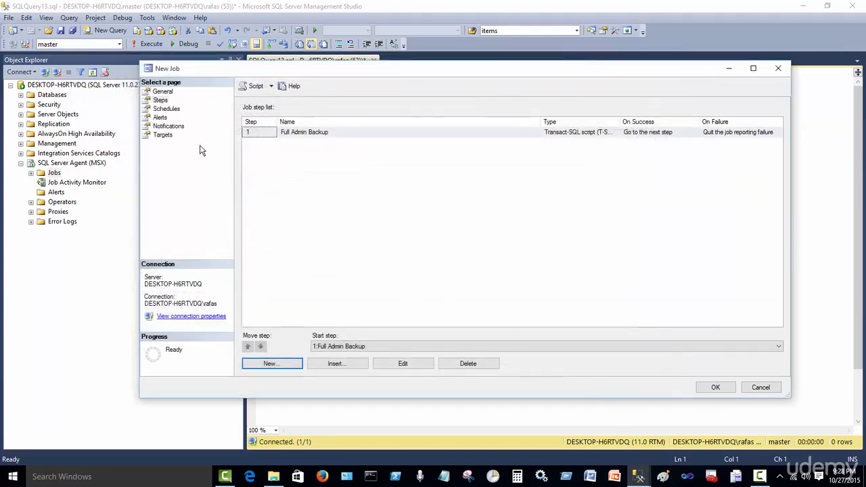
# Step: Start a new schedule for the job named Full Admin Schedule, with the schedule type Recurring
pyautogui.click(166, 109)
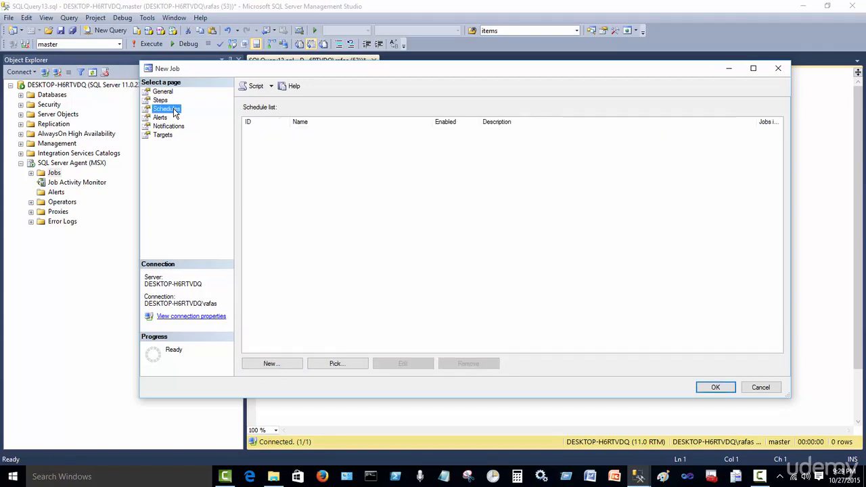
pyautogui.click(278, 364)
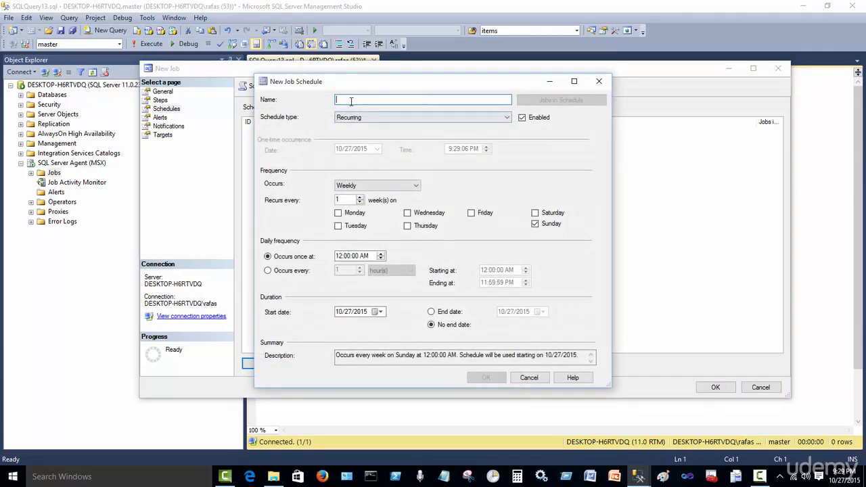
pyautogui.write('Full Admin Schedule')
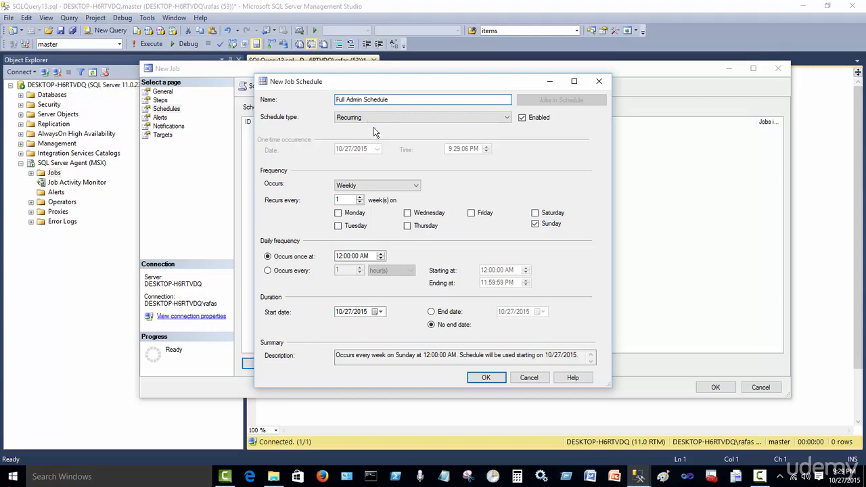
pyautogui.click(507, 118)
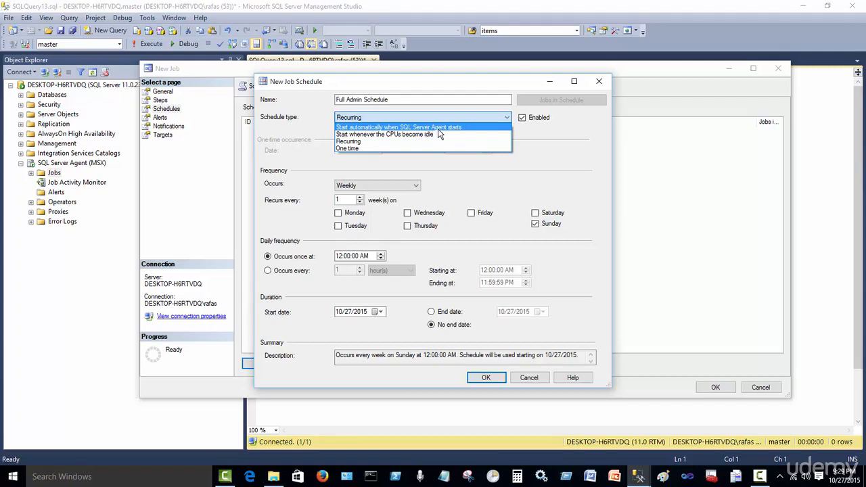
pyautogui.click(406, 143)
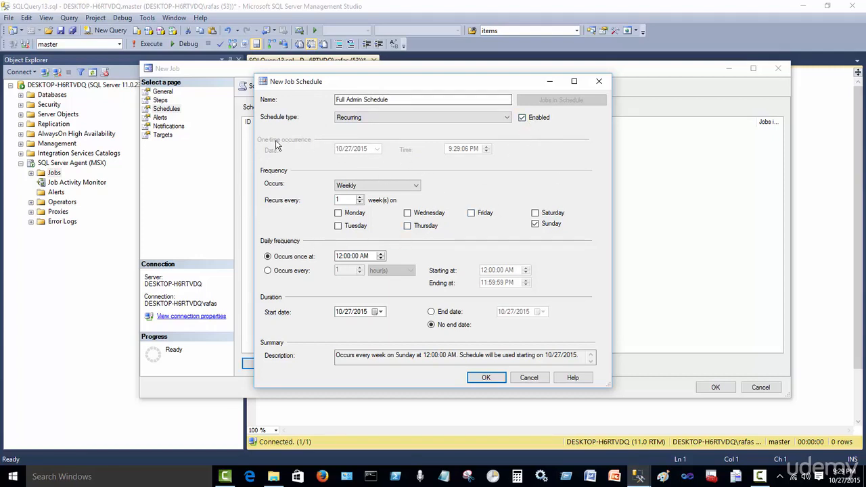
# Step: Make the schedule occur daily, once at 9:31:00 PM, and add it to the job
pyautogui.click(415, 187)
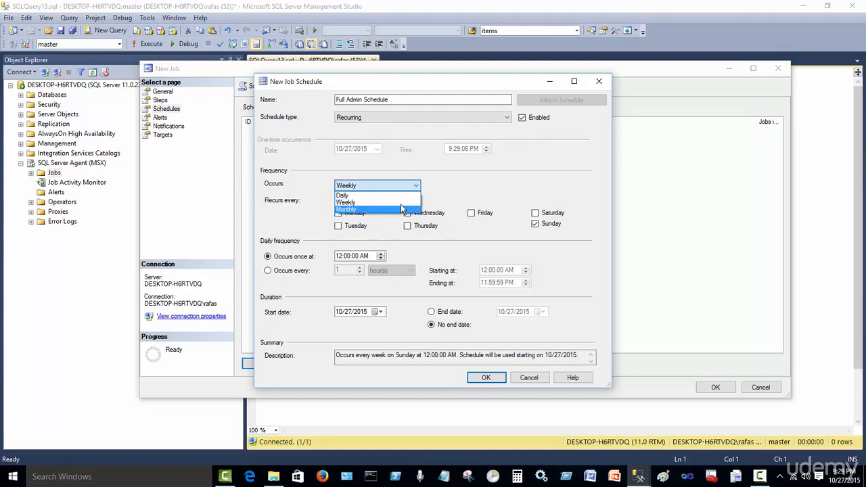
pyautogui.click(400, 196)
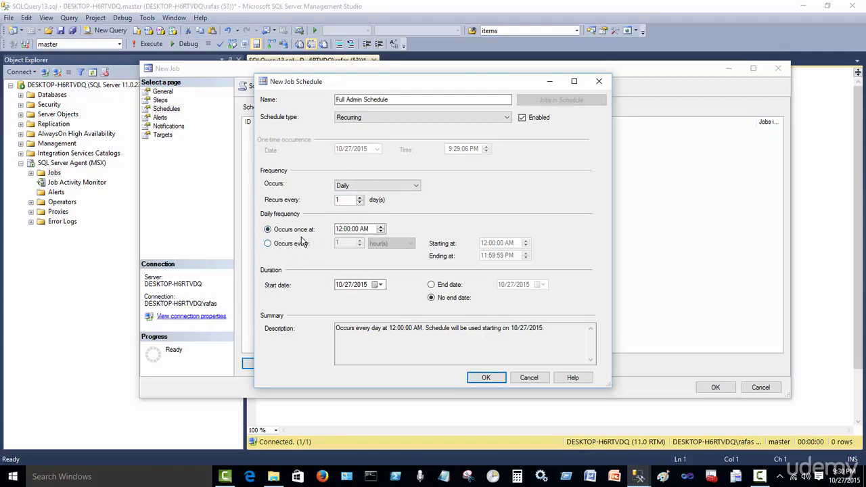
pyautogui.click(340, 229)
pyautogui.write('9:3')
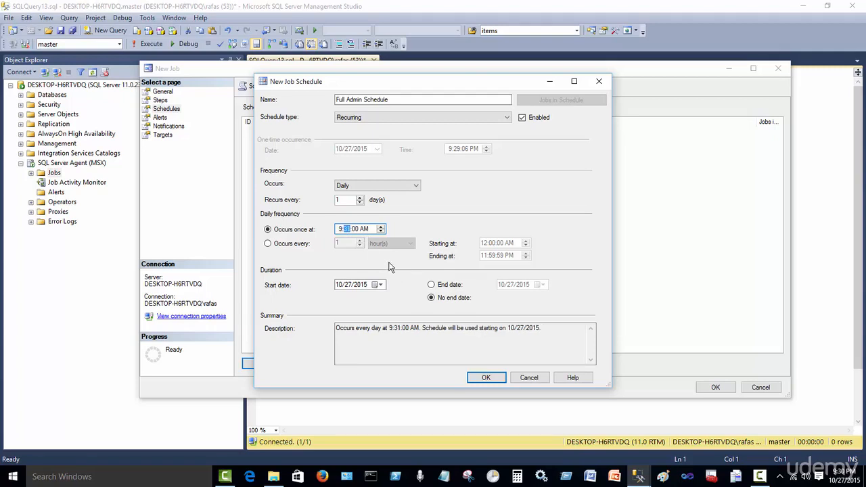
pyautogui.click(362, 229)
pyautogui.click(384, 227)
pyautogui.click(278, 248)
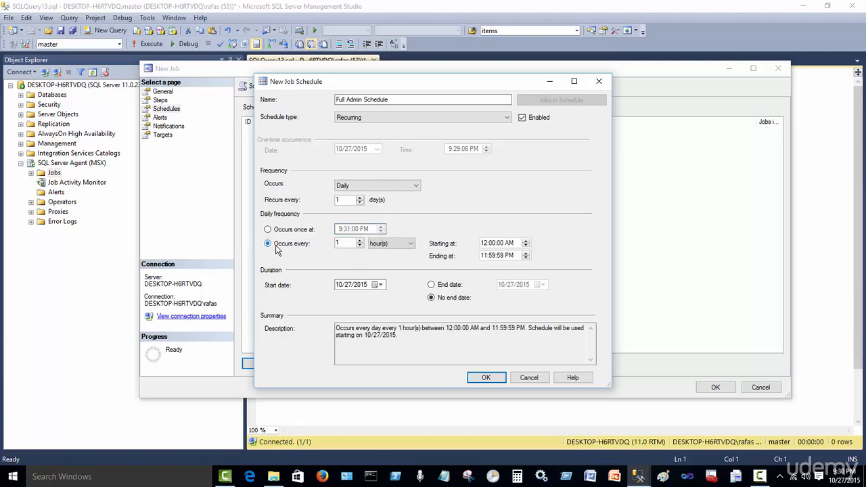
pyautogui.click(268, 230)
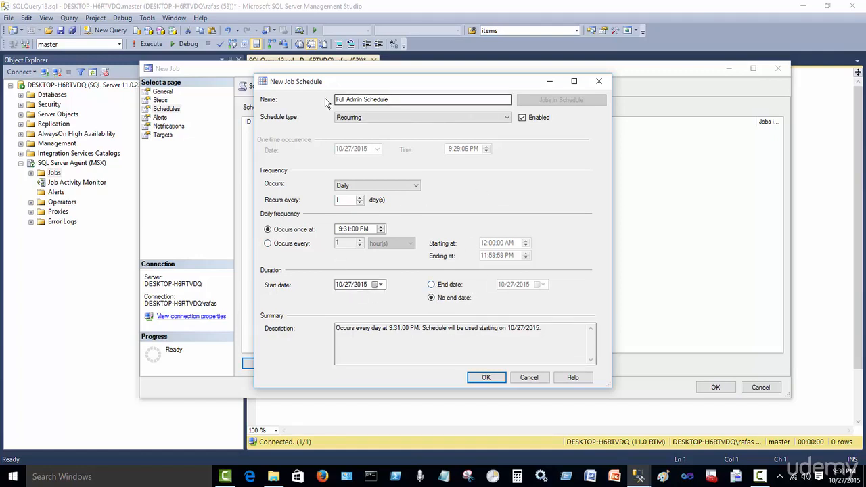
pyautogui.click(485, 378)
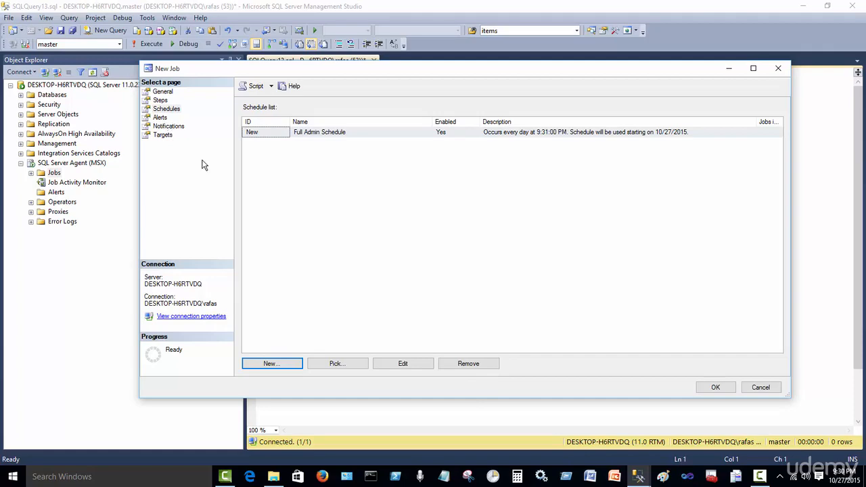
# Step: Save the new job and select Full Admin Backup among SQL Server Agent's local jobs
pyautogui.click(710, 391)
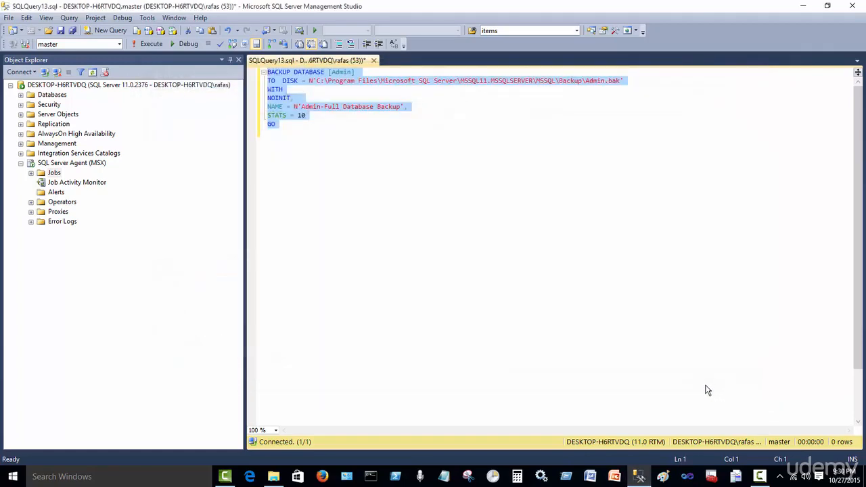
pyautogui.click(31, 174)
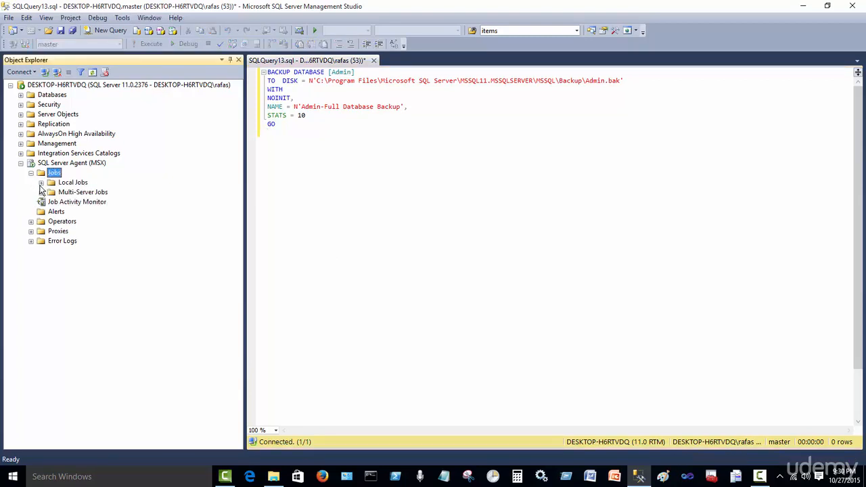
pyautogui.click(42, 183)
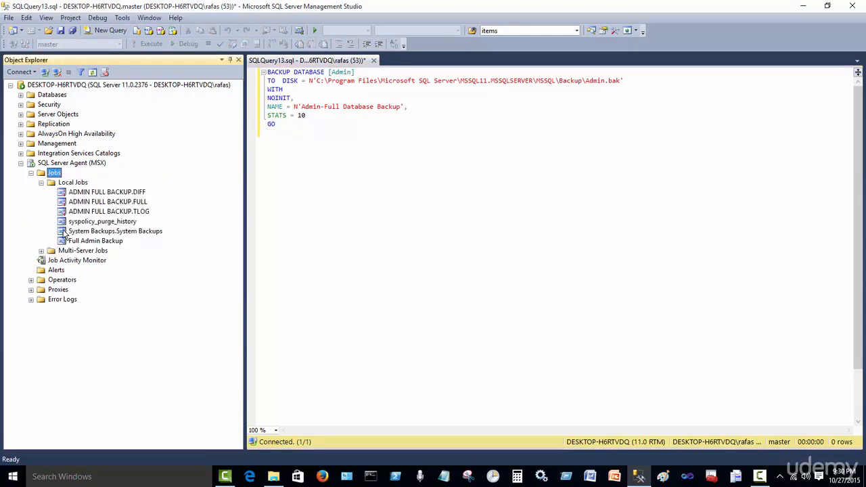
pyautogui.click(88, 242)
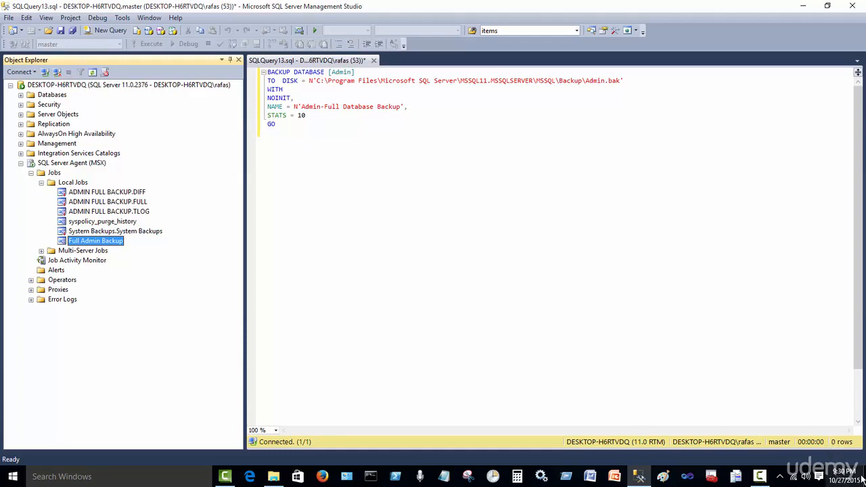
# Step: Check the system clock against the scheduled run time, and inspect the Backup folder in File Explorer for the Admin.bak file
pyautogui.click(857, 477)
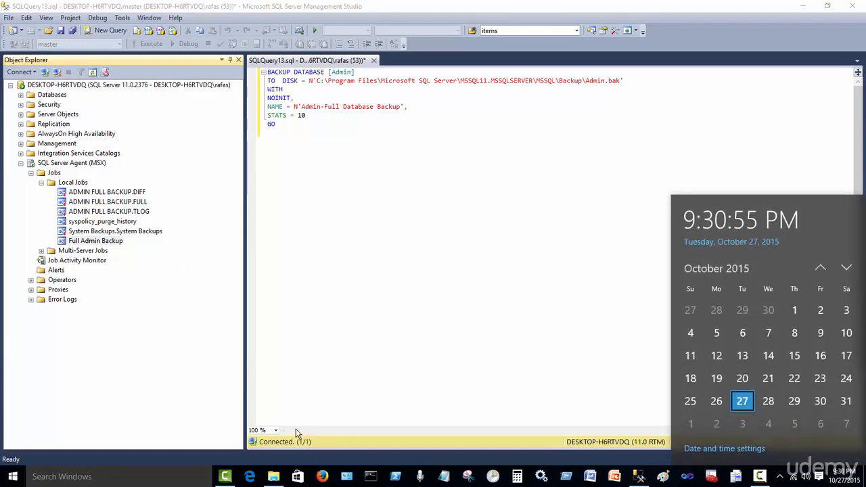
pyautogui.click(273, 477)
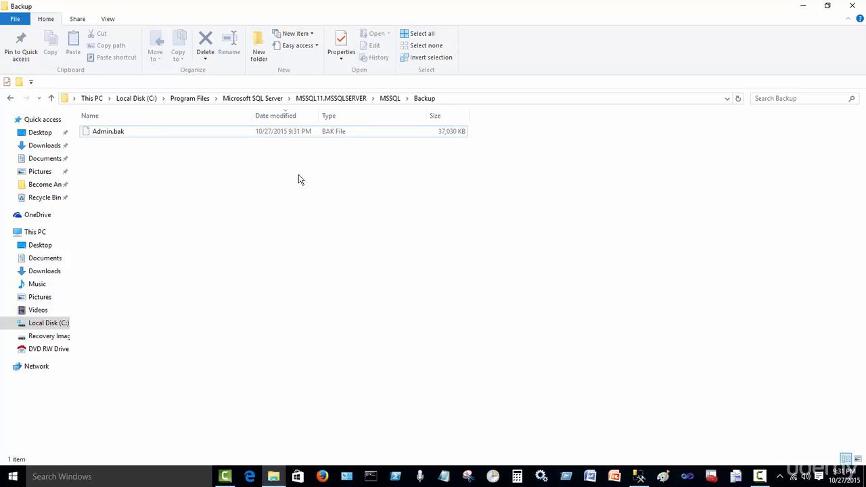
pyautogui.click(805, 6)
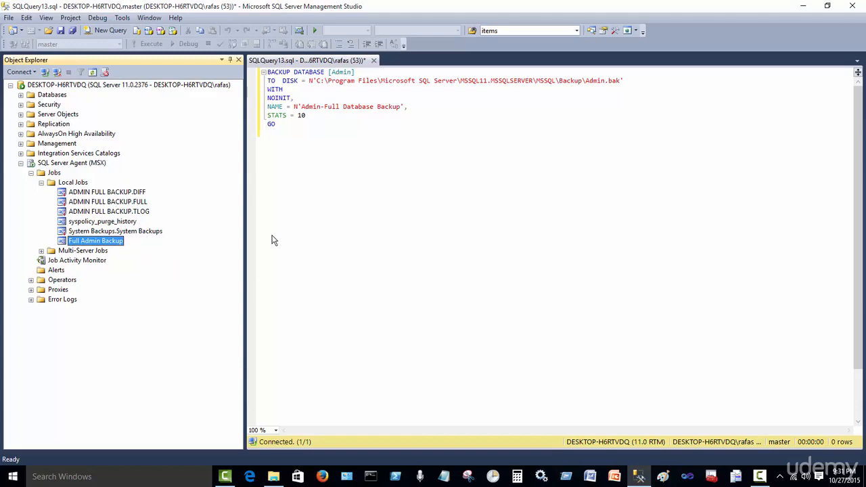
# Step: Collapse the Local Jobs and Jobs folders under SQL Server Agent
pyautogui.click(41, 183)
pyautogui.click(31, 174)
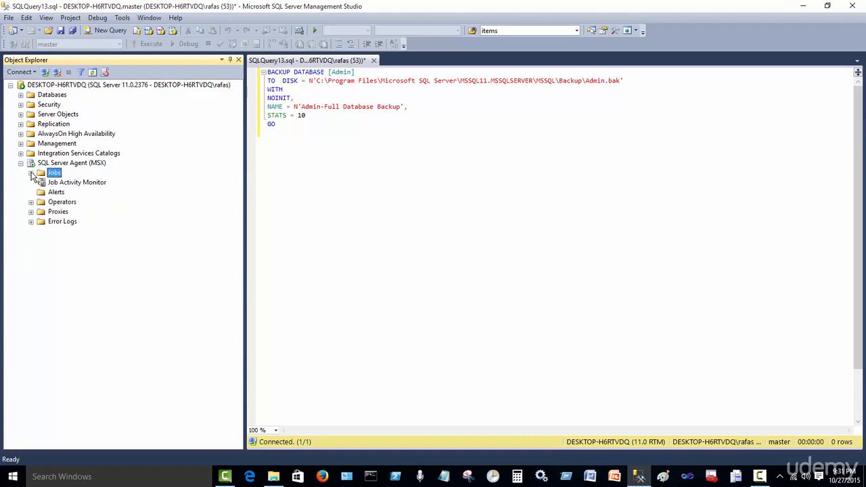
pyautogui.click(31, 174)
pyautogui.click(32, 173)
pyautogui.click(760, 477)
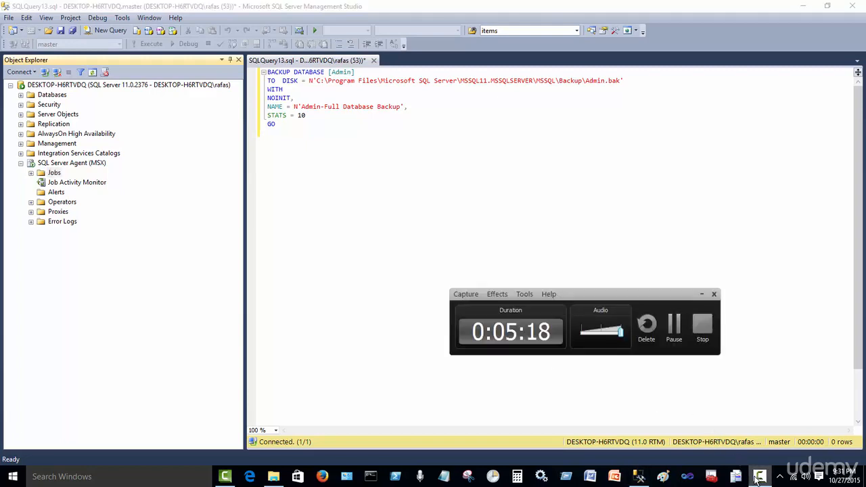